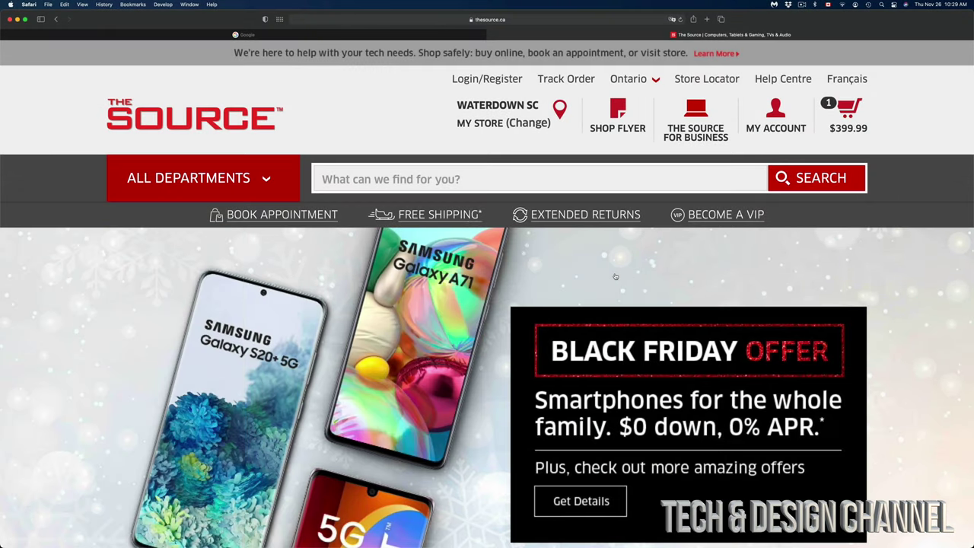
Type 'nintendo' into the site search box to list Switch bundle and Lite suggestions
scroll(616, 276, "down", 1)
scroll(533, 229, "up", 1)
left_click(462, 180)
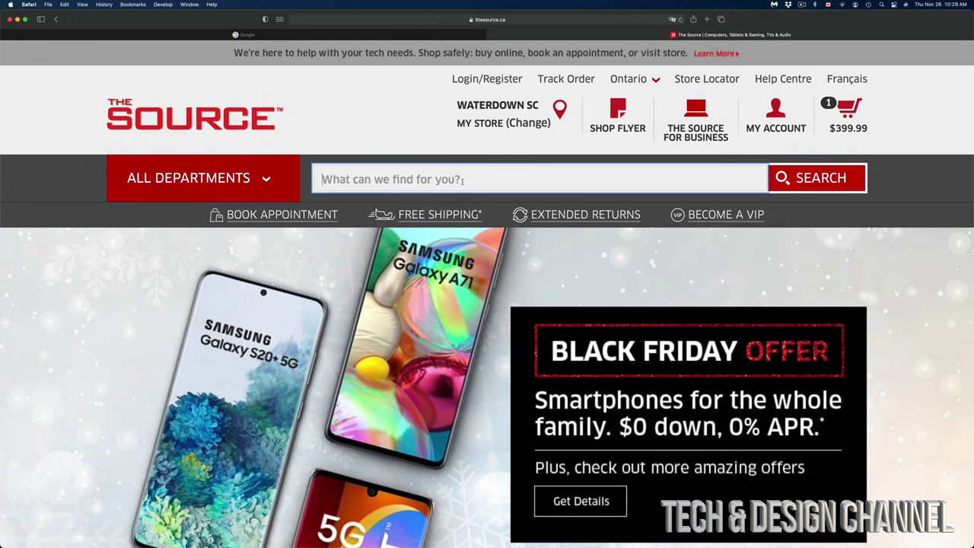
type("nintendo")
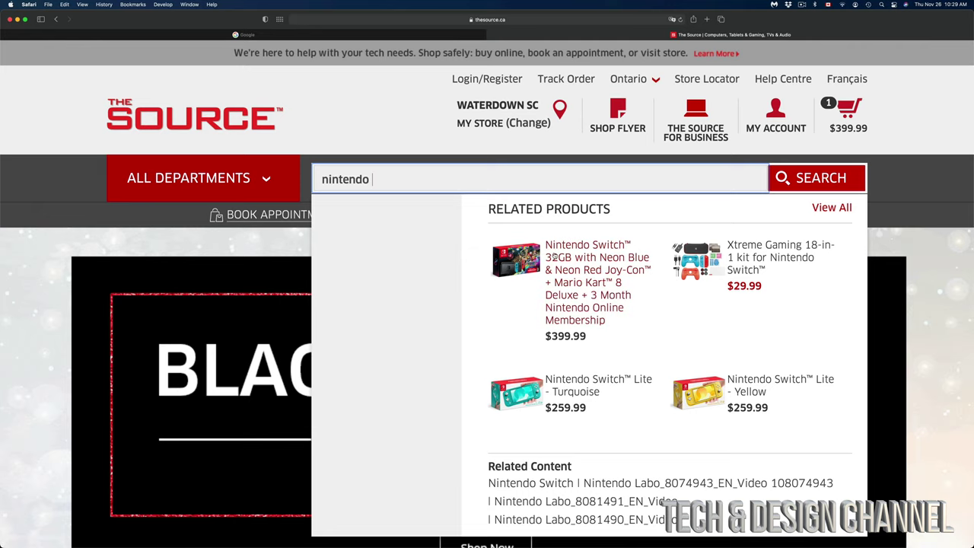
Open the Nintendo Switch 32GB Mario Kart 8 Deluxe bundle page and scroll to shipping information
left_click(555, 257)
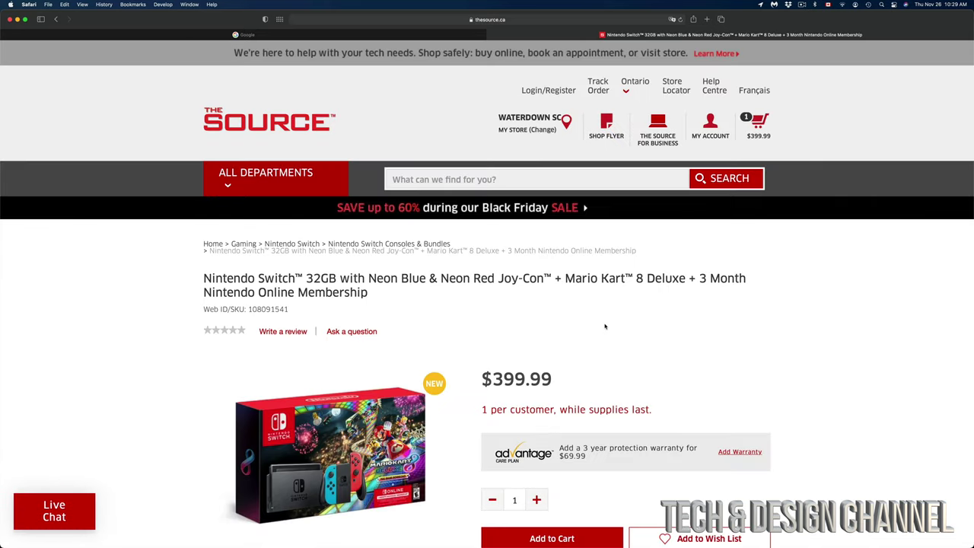
scroll(605, 326, "down", 5)
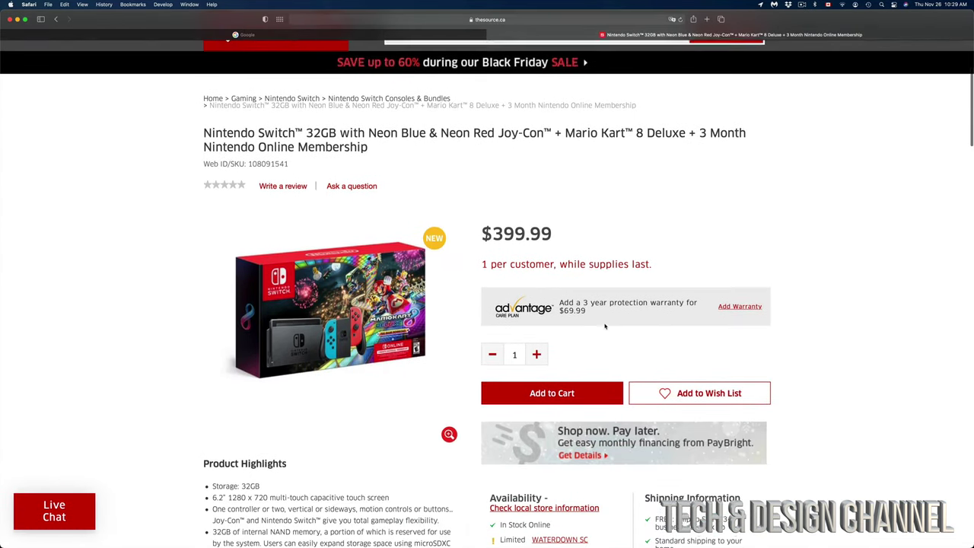
scroll(604, 327, "down", 5)
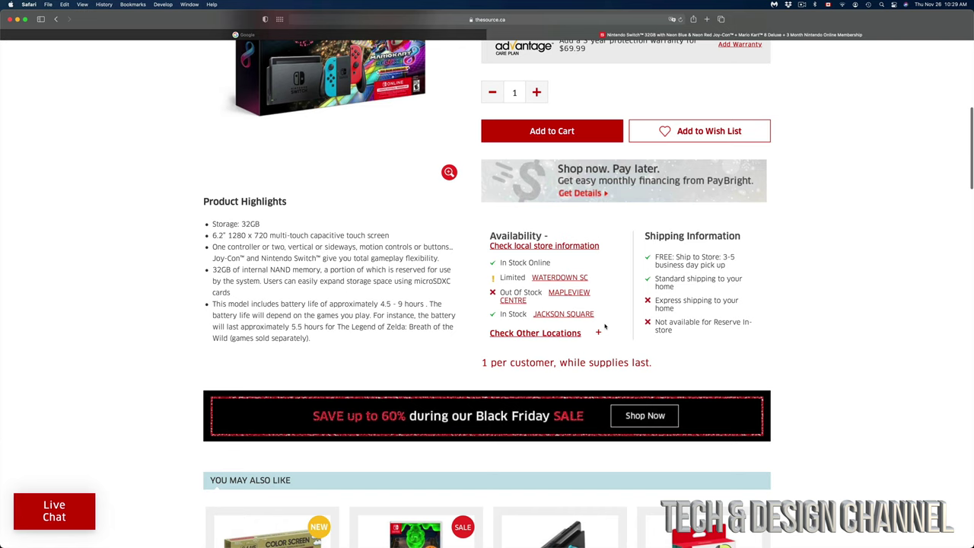
scroll(605, 326, "down", 2)
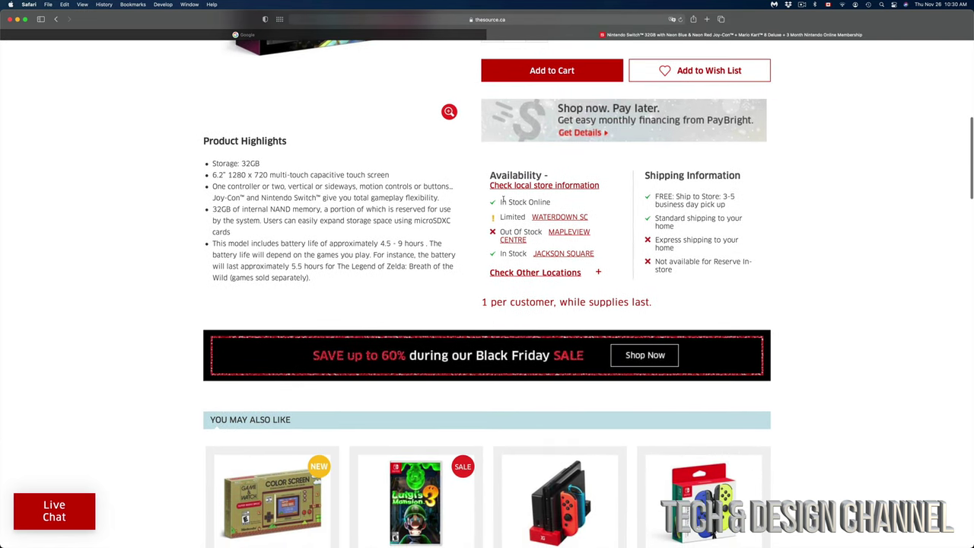
Highlight the ship-to-store and 'Standard shipping to your home' lines to confirm home delivery
left_click_drag(491, 217, 480, 247)
left_click(778, 211)
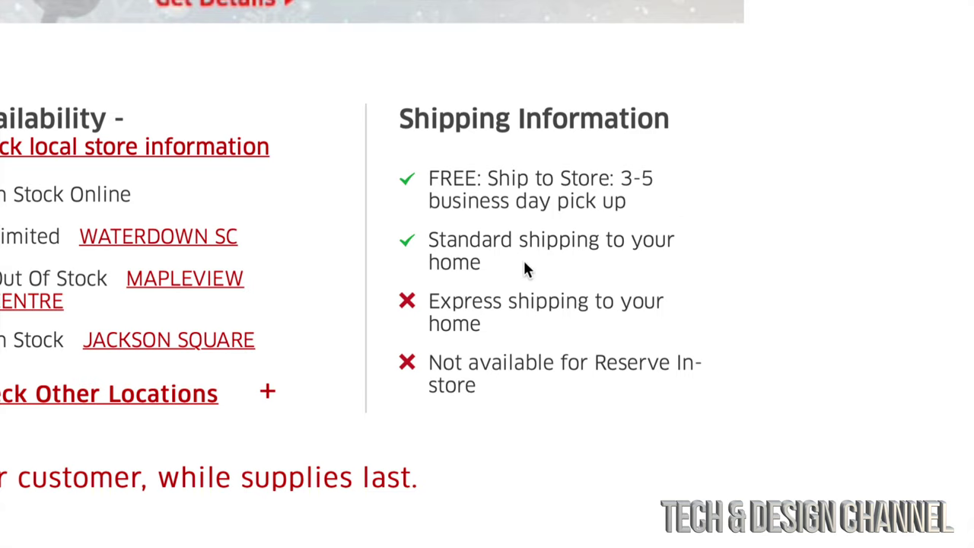
left_click_drag(474, 261, 428, 234)
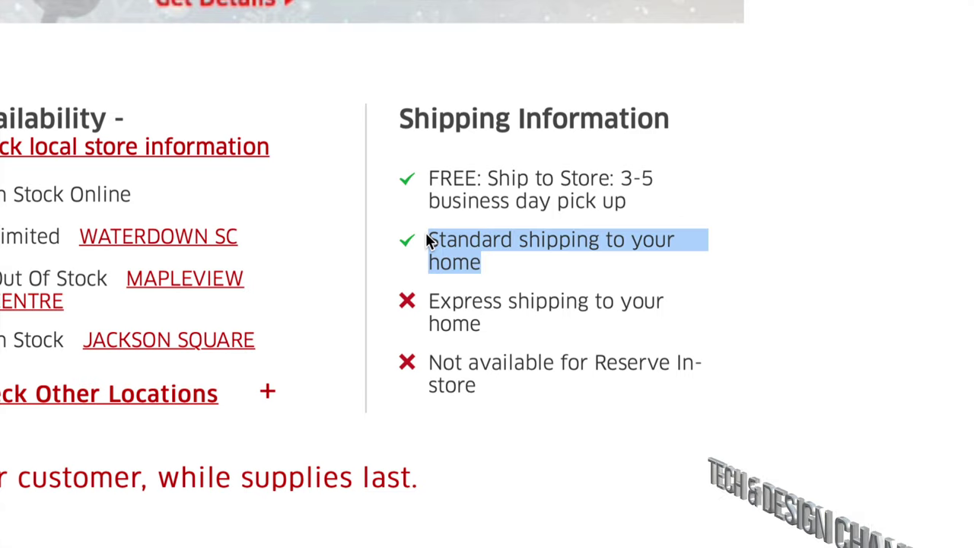
left_click(452, 243)
left_click_drag(477, 261, 429, 227)
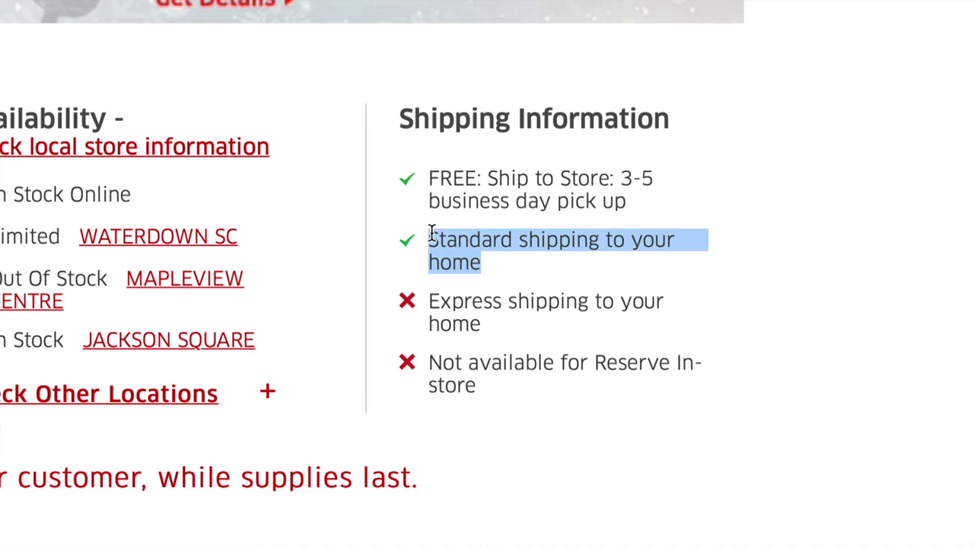
left_click(473, 236)
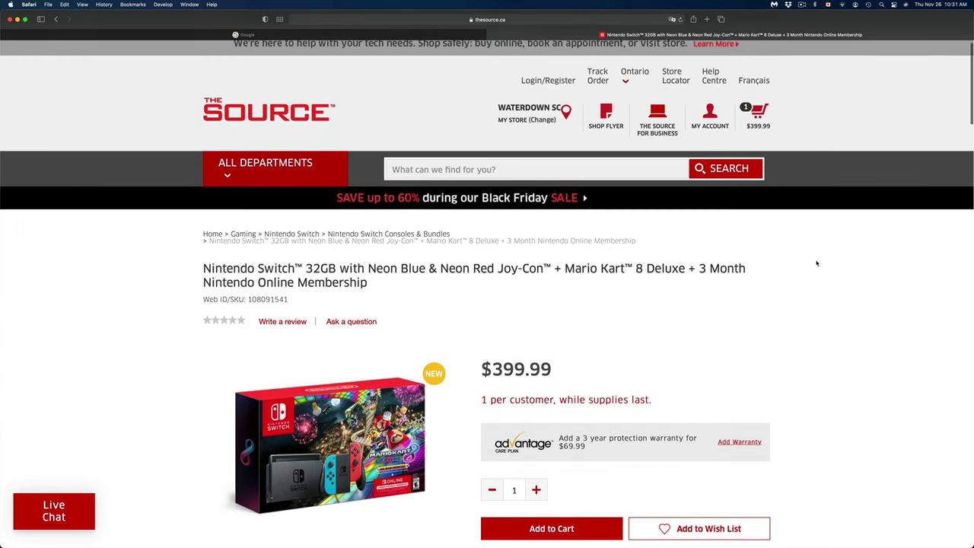
Add the $399.99 Switch bundle to the cart and scroll the cart to its free-shipping order summary
scroll(816, 263, "down", 5)
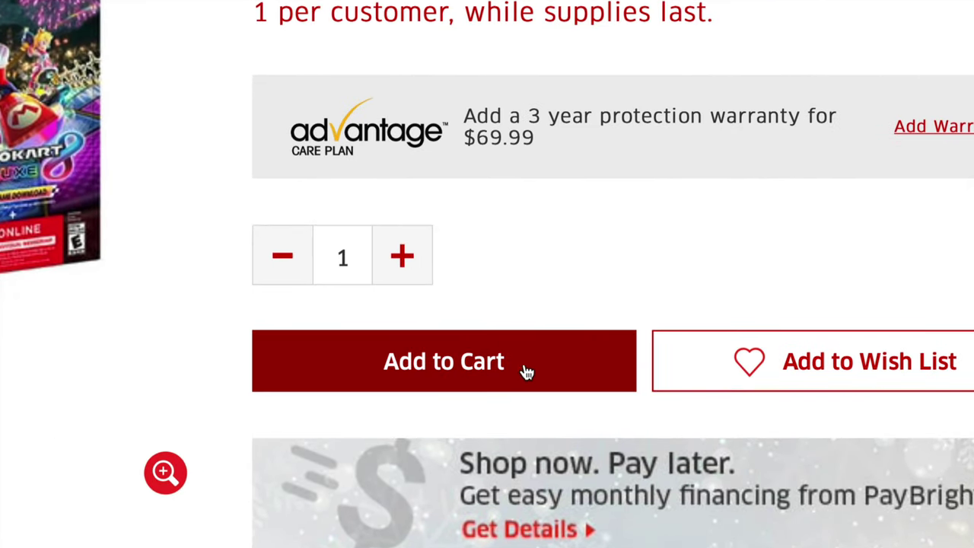
left_click(418, 369)
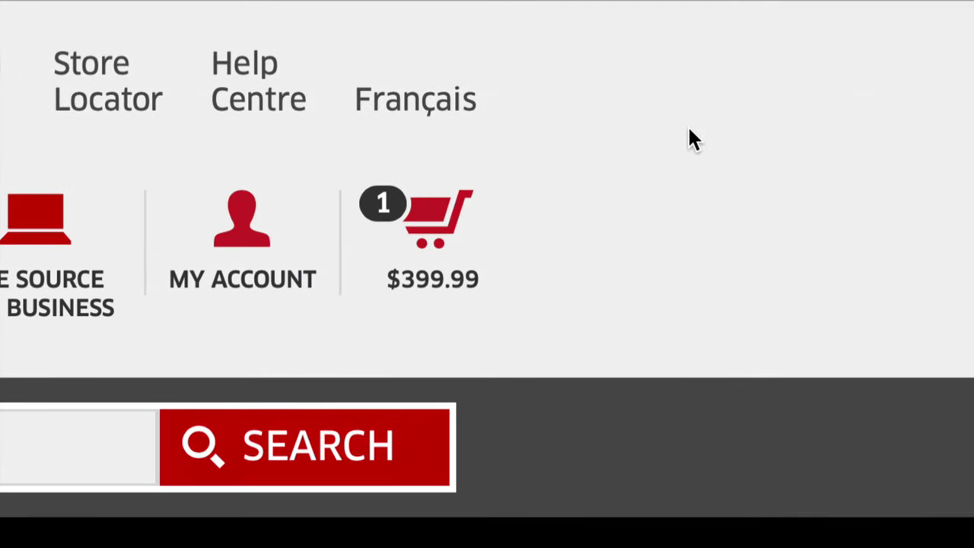
mouse_move(434, 224)
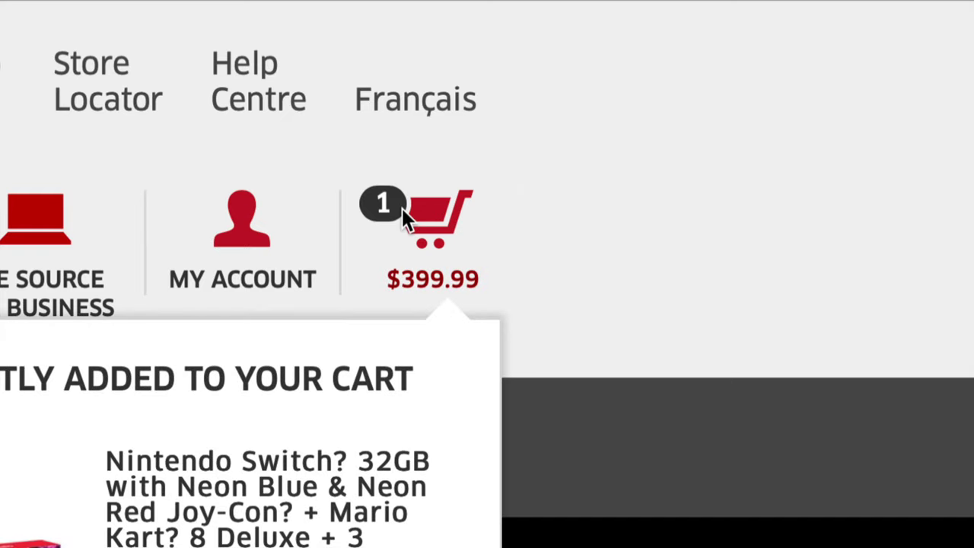
left_click(402, 208)
scroll(848, 384, "down", 3)
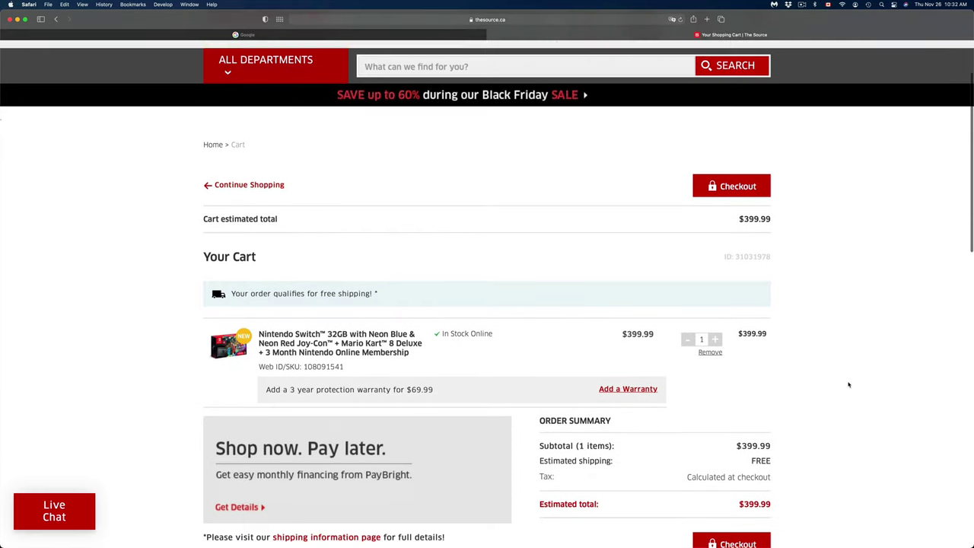
scroll(848, 384, "down", 2)
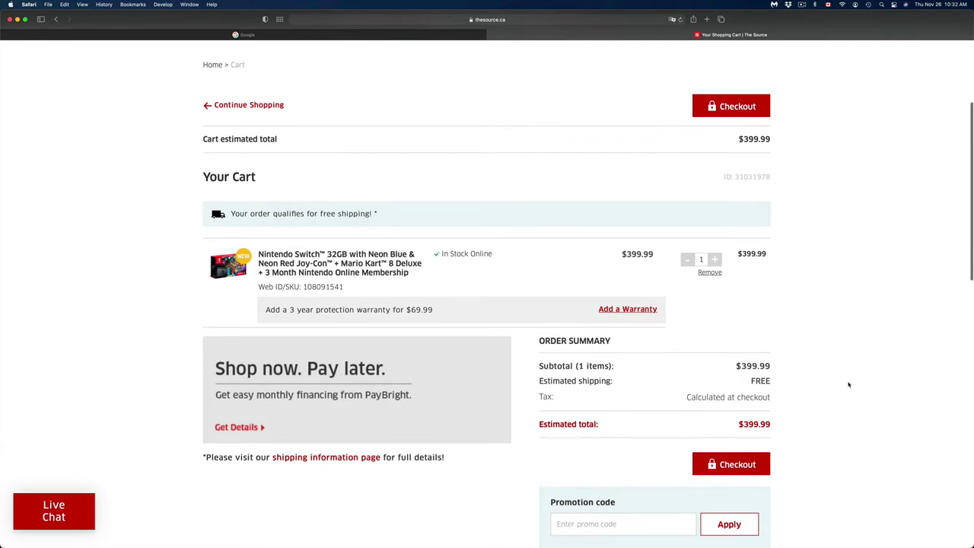
scroll(848, 384, "down", 1)
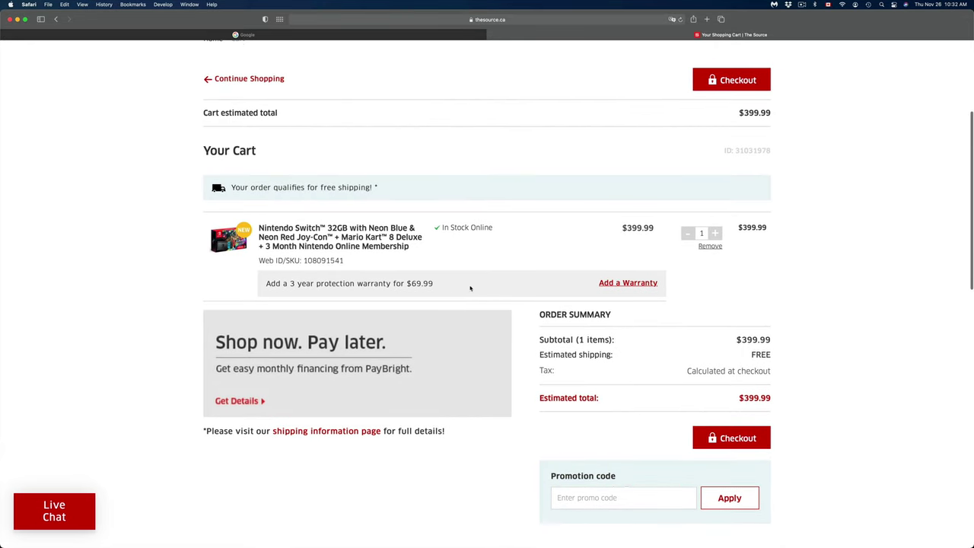
scroll(825, 305, "up", 1)
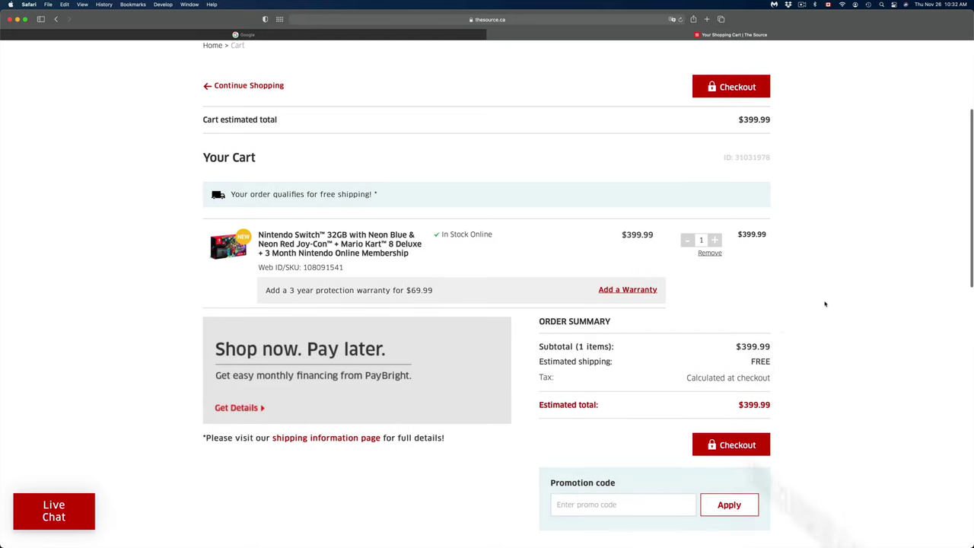
scroll(824, 304, "down", 3)
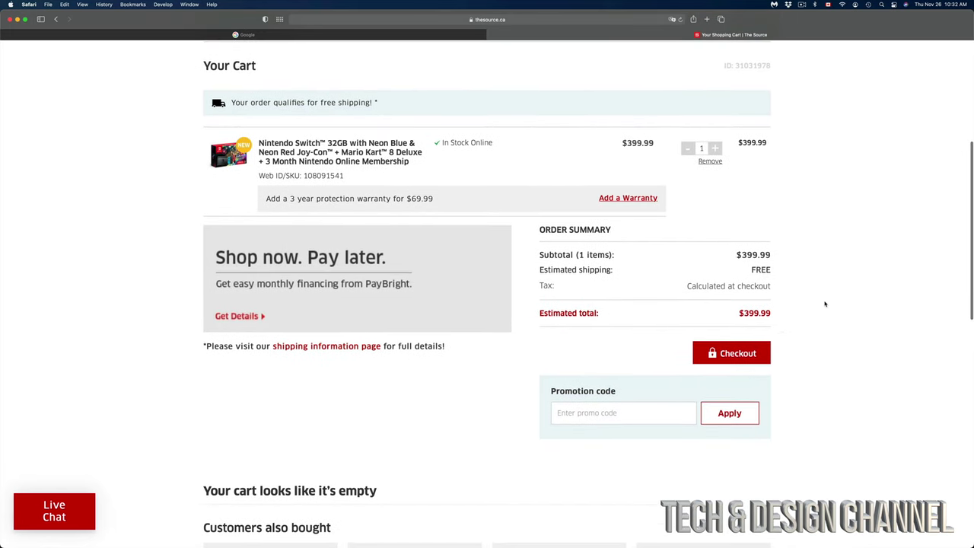
scroll(825, 305, "down", 1)
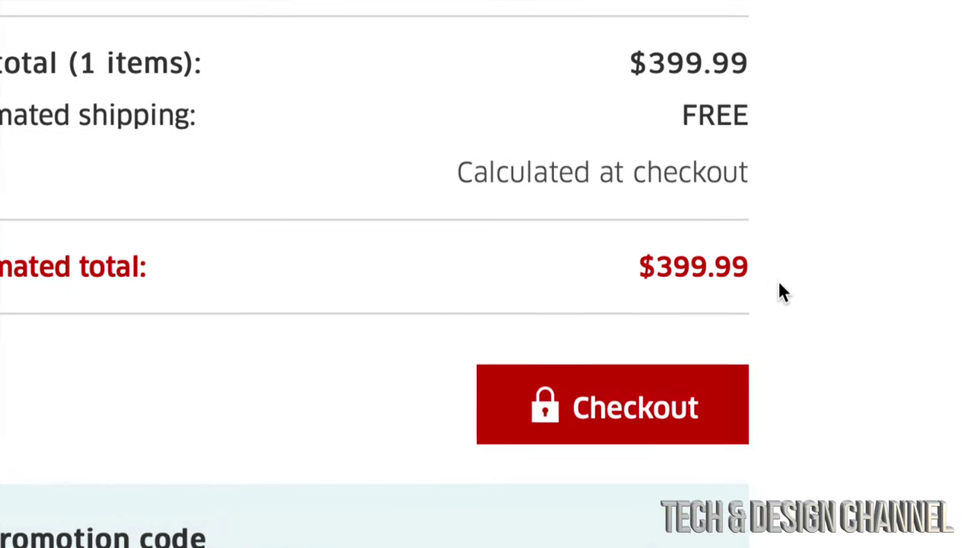
Proceed from the cart to checkout and sign in to reach the shipping-method step
left_click(634, 417)
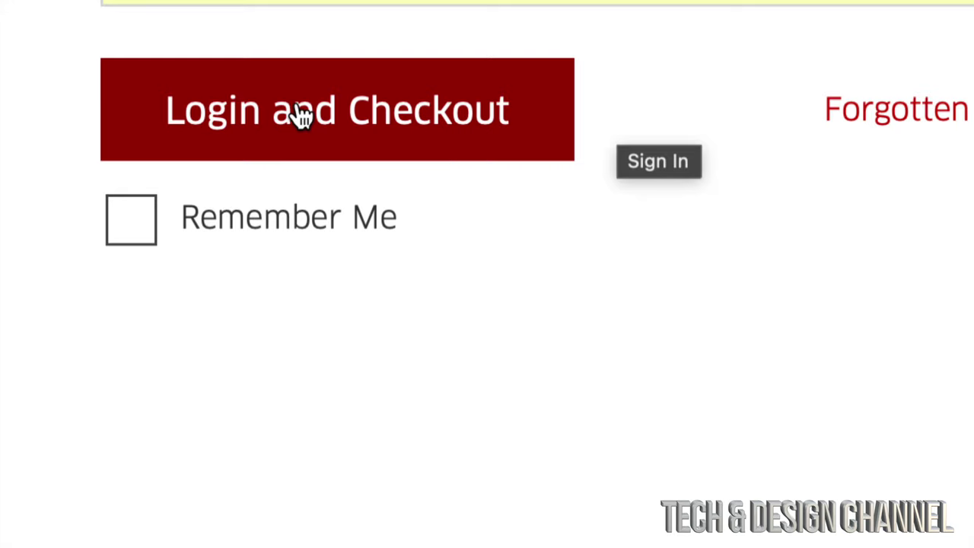
left_click(508, 126)
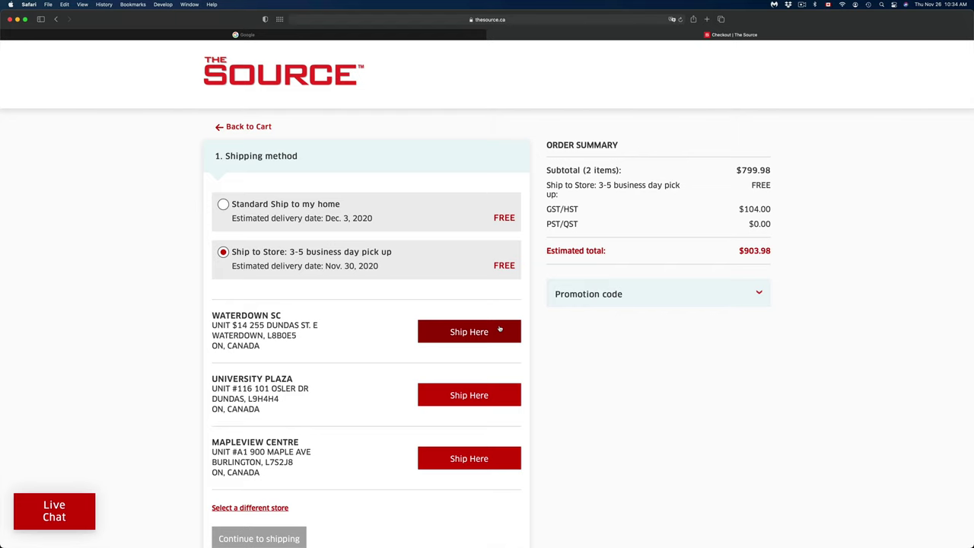
Zoom in on the checkout page and highlight the 2-item count and ship-to-store summary line
key("super+plus")
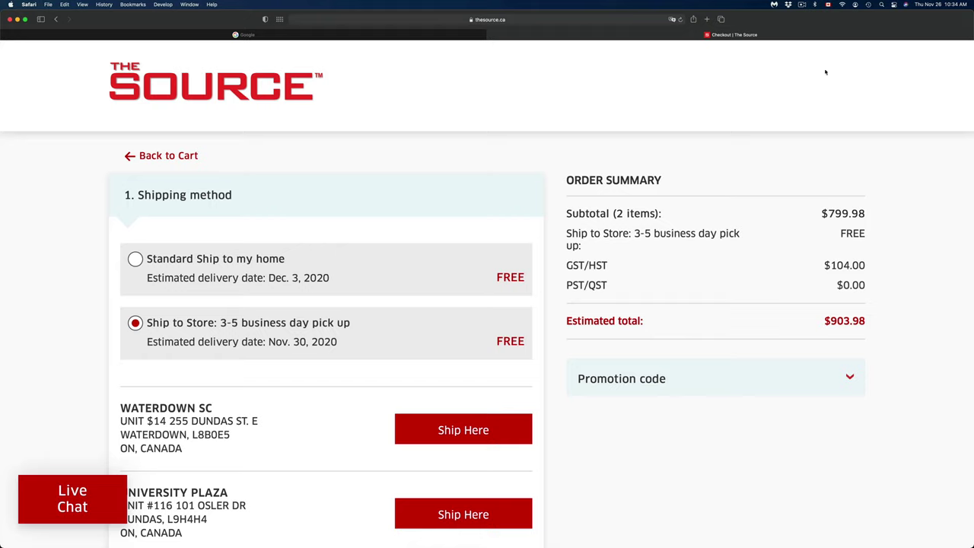
left_click_drag(613, 213, 660, 215)
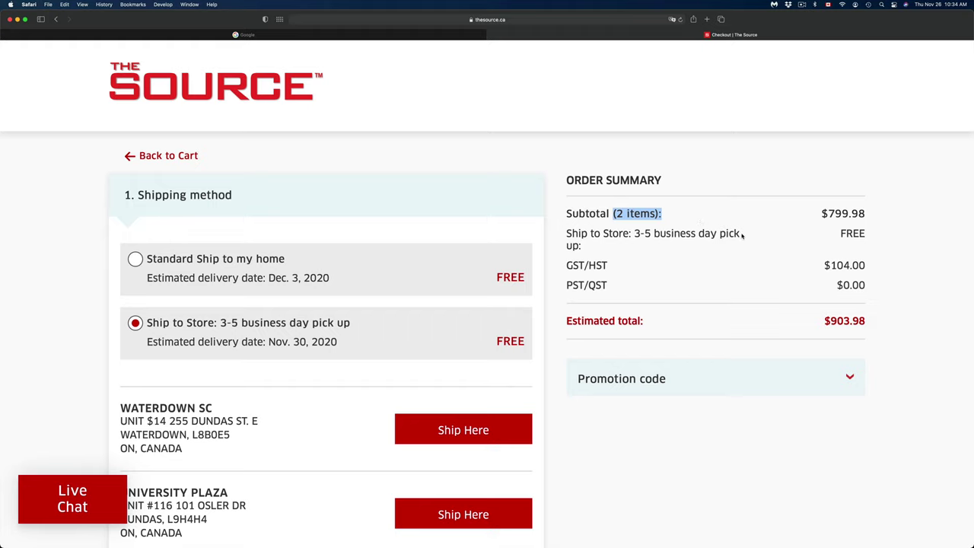
left_click_drag(742, 234, 606, 235)
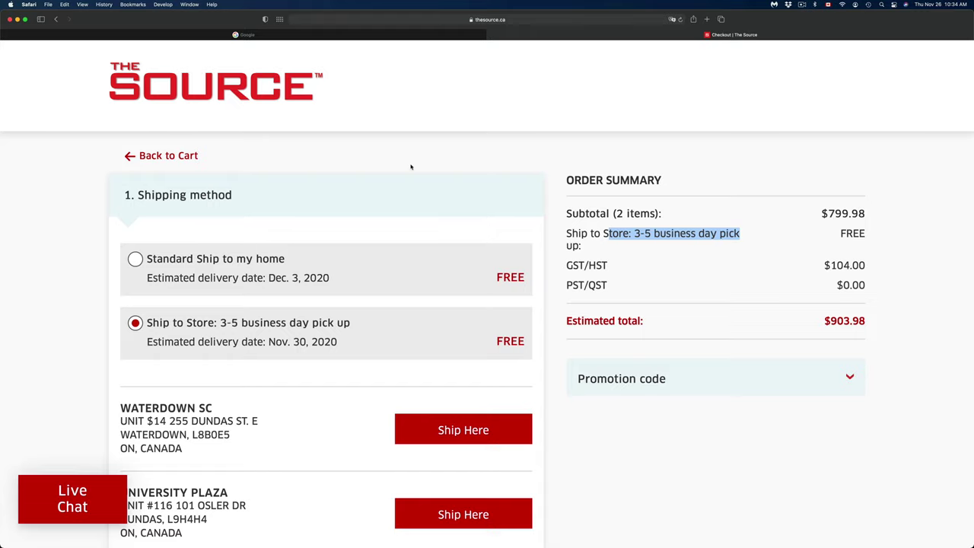
Back in the cart, lower the Switch bundle quantity from 2 to 1 and return to checkout
left_click(158, 155)
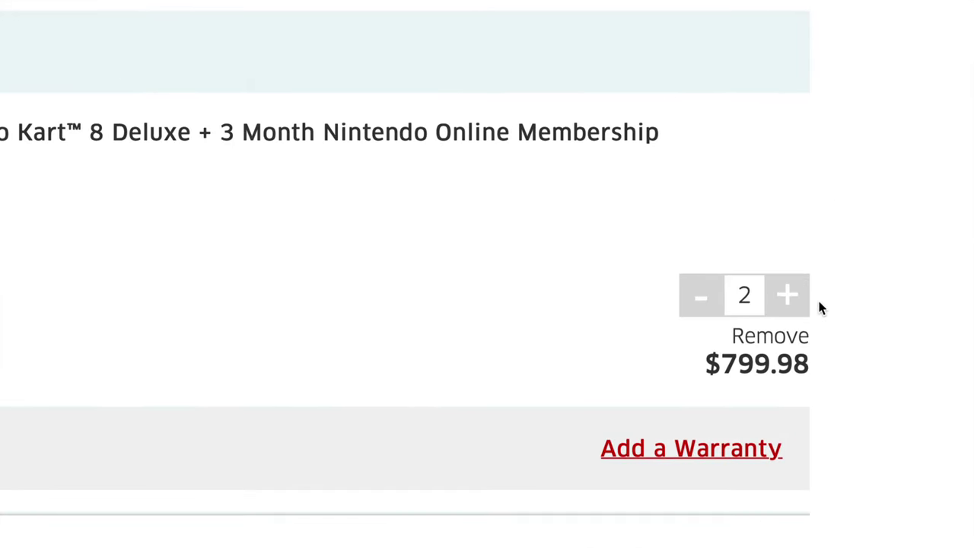
left_click(697, 300)
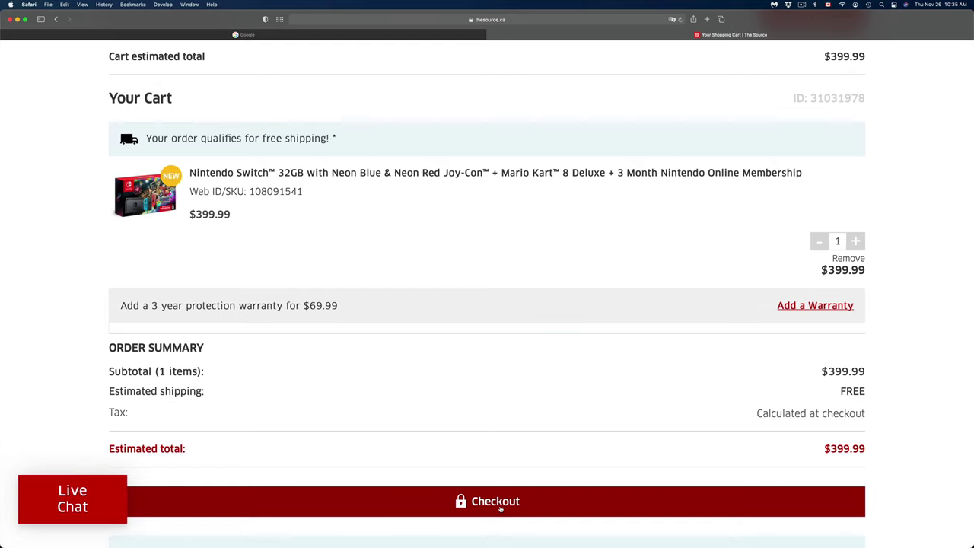
left_click(500, 508)
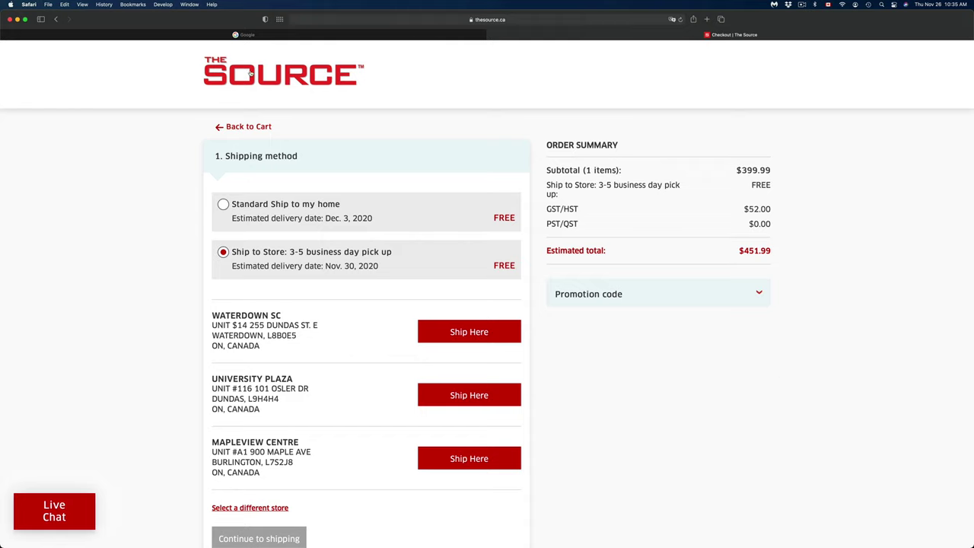
Select the free 'Standard Ship to my home' option, estimated delivery Dec. 3, 2020
left_click(222, 204)
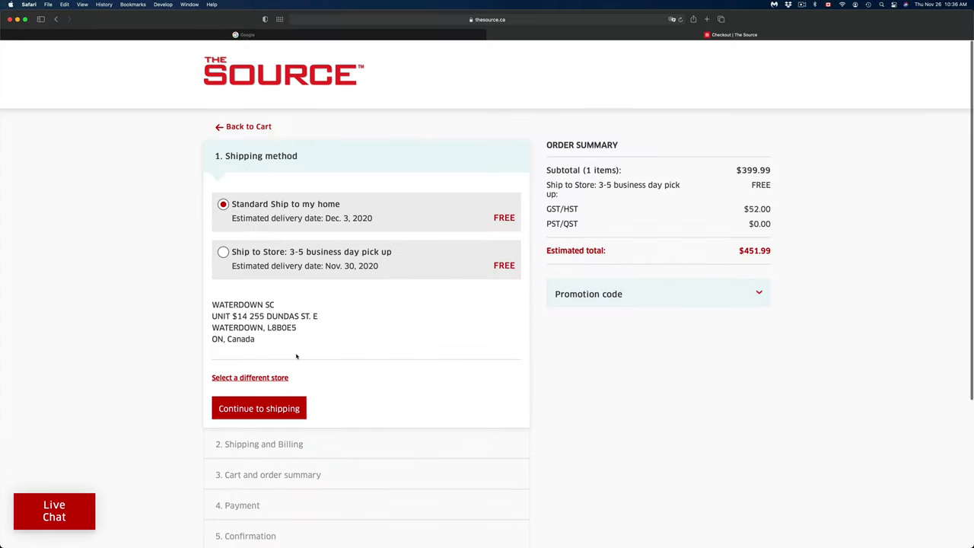
scroll(247, 498, "down", 1)
scroll(296, 356, "down", 2)
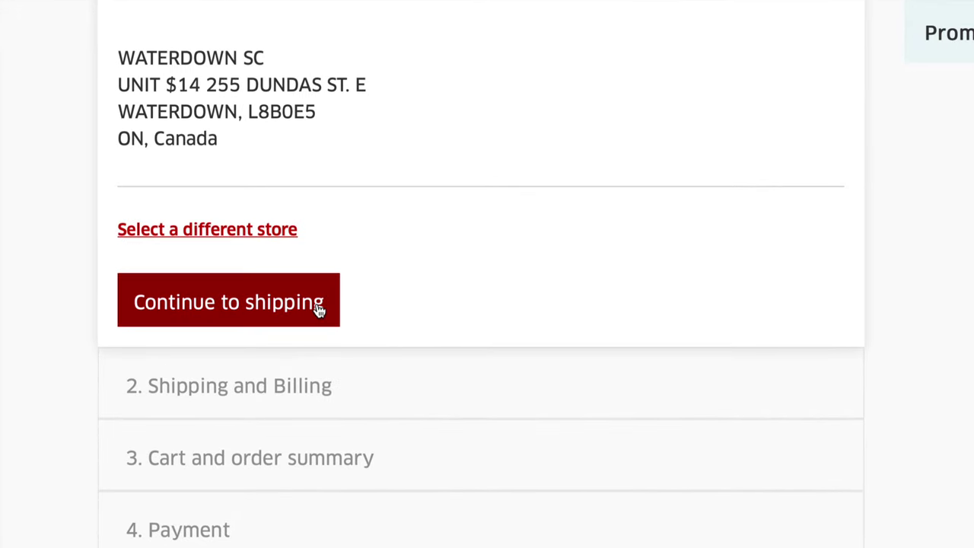
Continue to Shipping and Billing, using the delivery address as billing address, and scroll to 'Review your order'
left_click(198, 301)
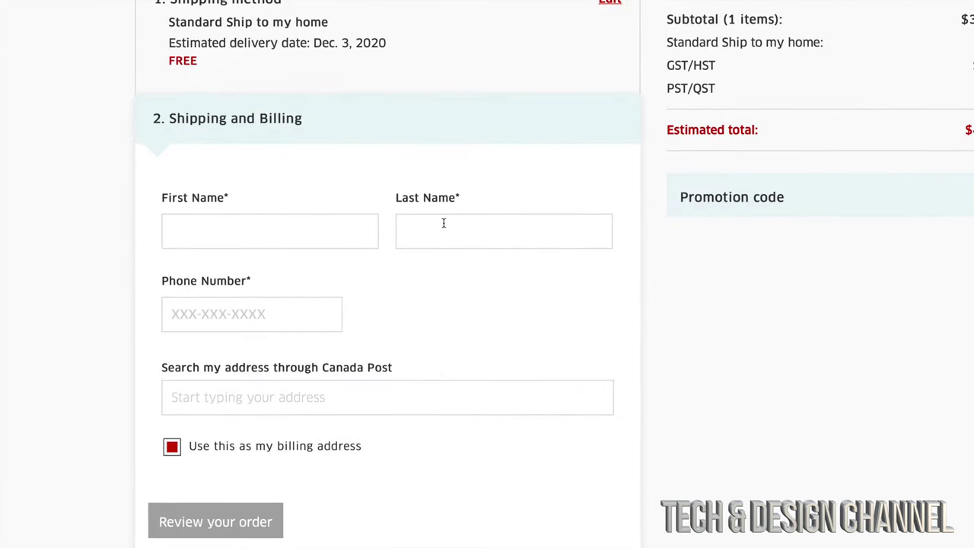
scroll(248, 320, "down", 2)
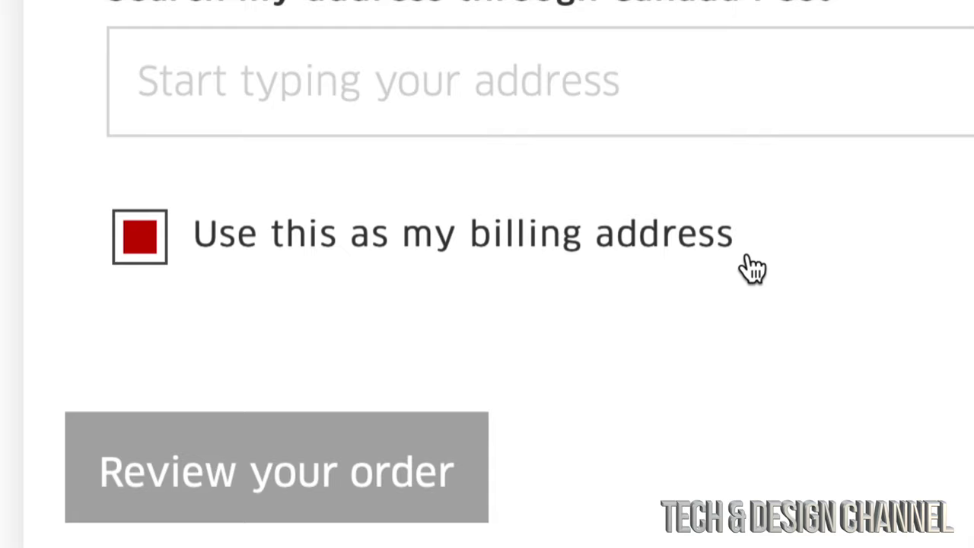
scroll(752, 268, "down", 1)
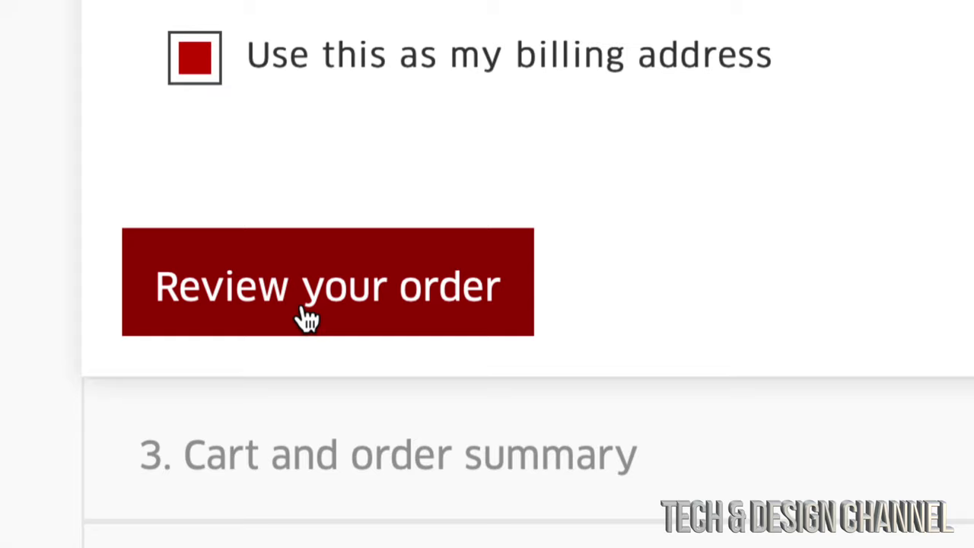
Review the one-bundle order and continue to the Payment step's method options
left_click(307, 319)
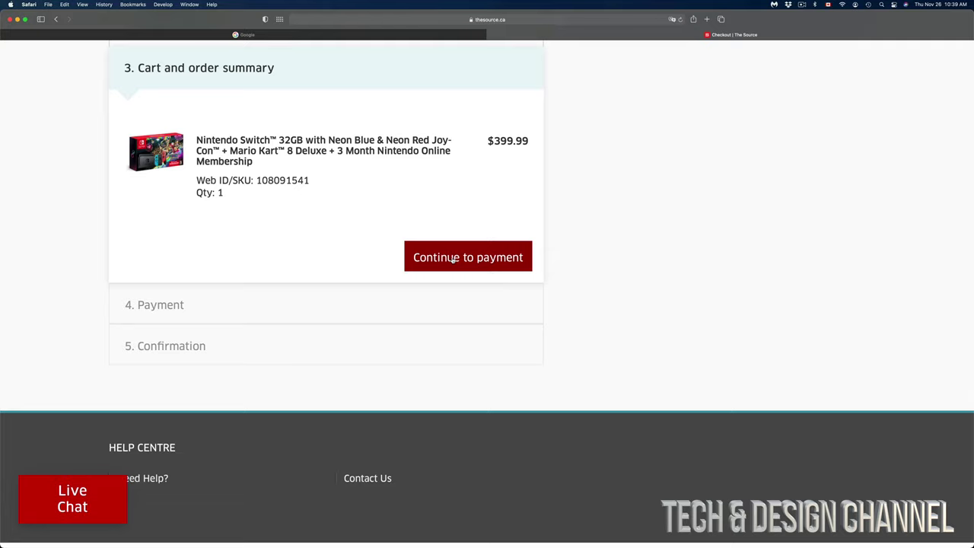
left_click(452, 259)
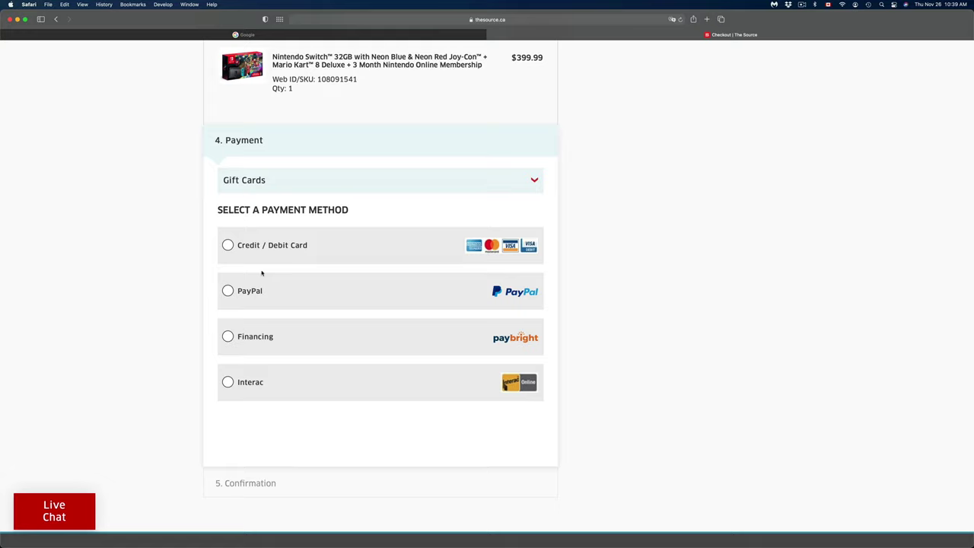
Choose Credit / Debit Card payment and select the card number and security code fields
left_click(227, 246)
scroll(519, 366, "down", 2)
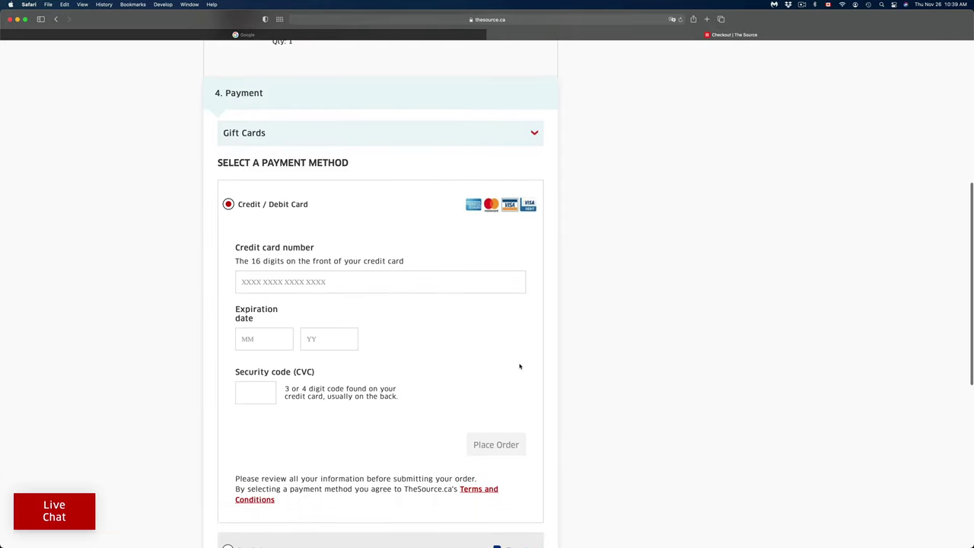
scroll(456, 304, "down", 1)
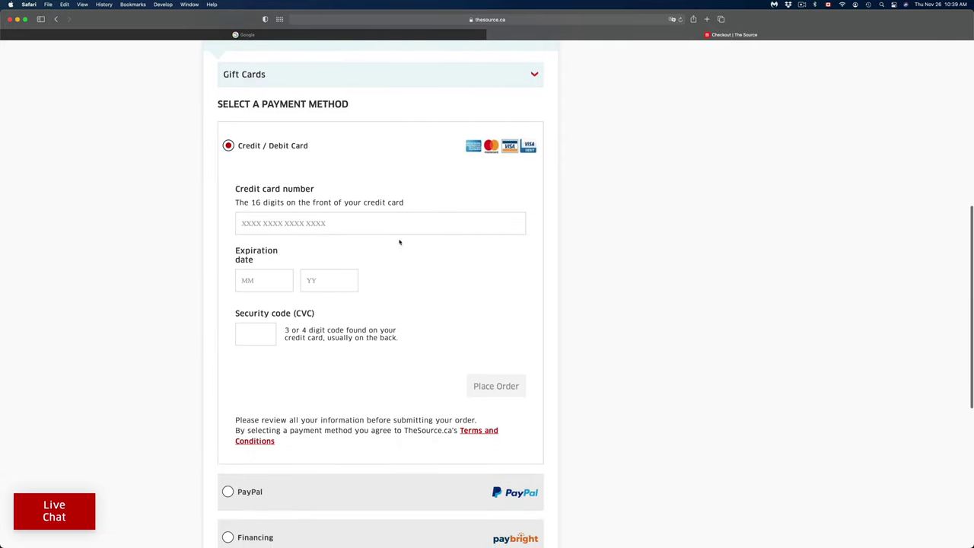
left_click(267, 223)
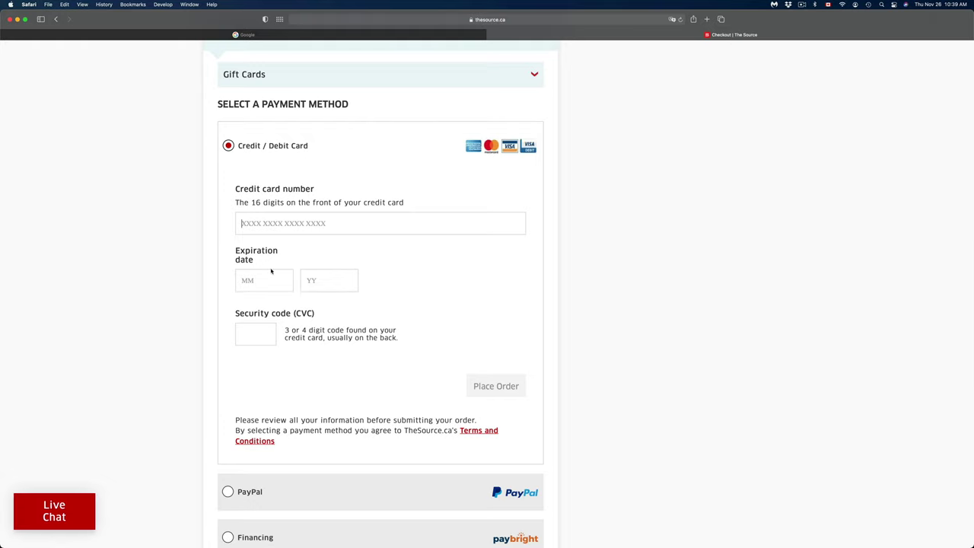
left_click(262, 329)
scroll(261, 334, "down", 1)
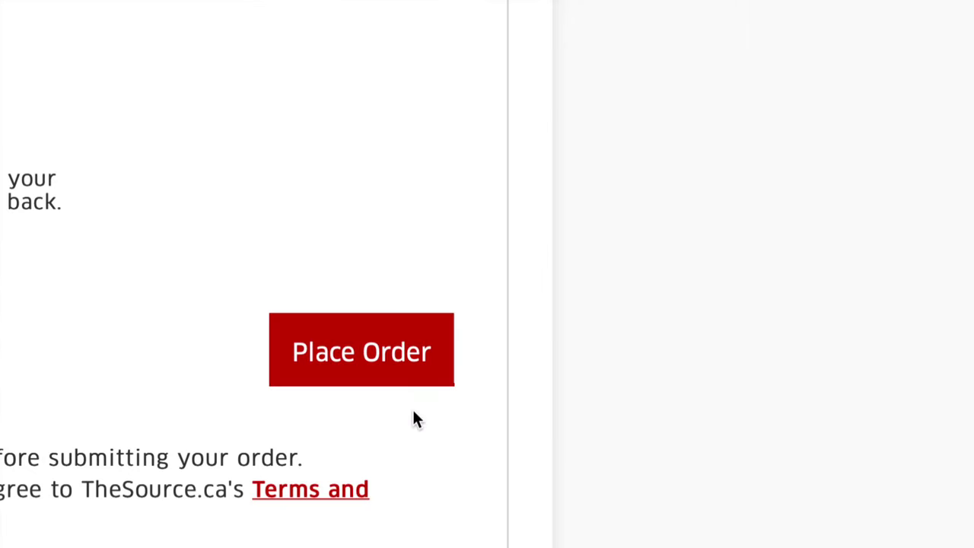
Place the order for the Nintendo Switch bundle, reaching the confirmation with Dec. 3, 2020 delivery and $451.99 total
left_click(371, 372)
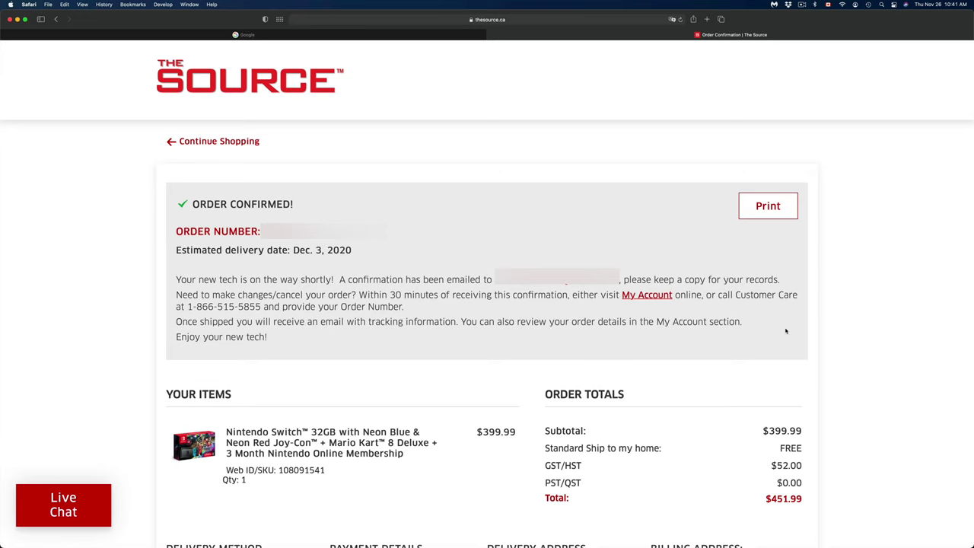